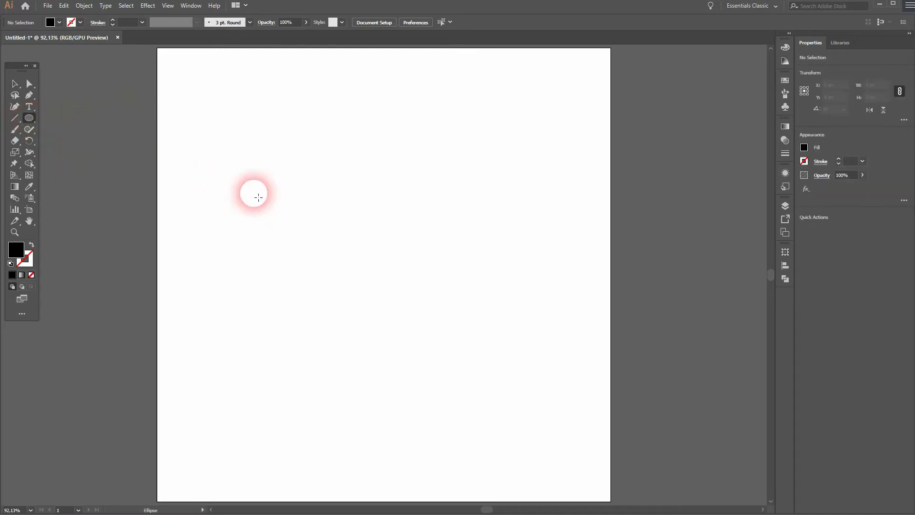
Draw a circle about 344 px across at the artboard's centre with no fill and a black 30 pt stroke
drag(393, 278, 483, 377)
click(35, 249)
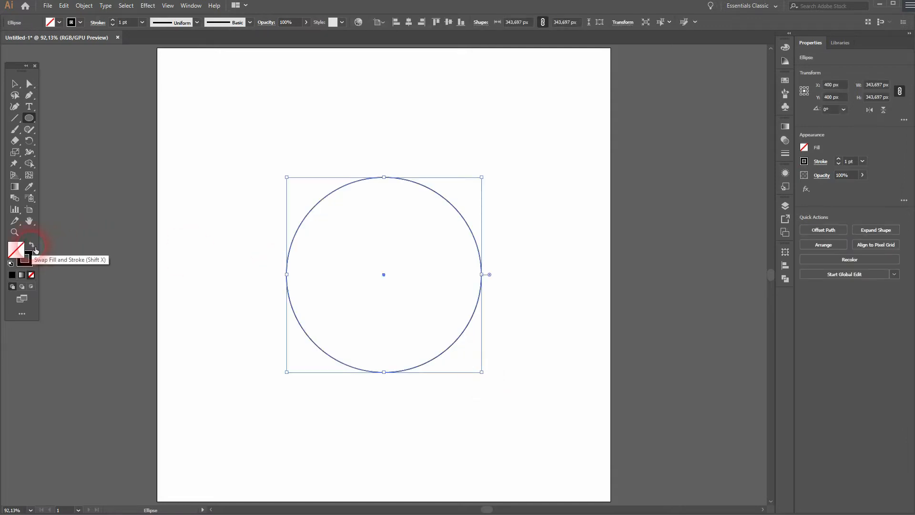
click(125, 24)
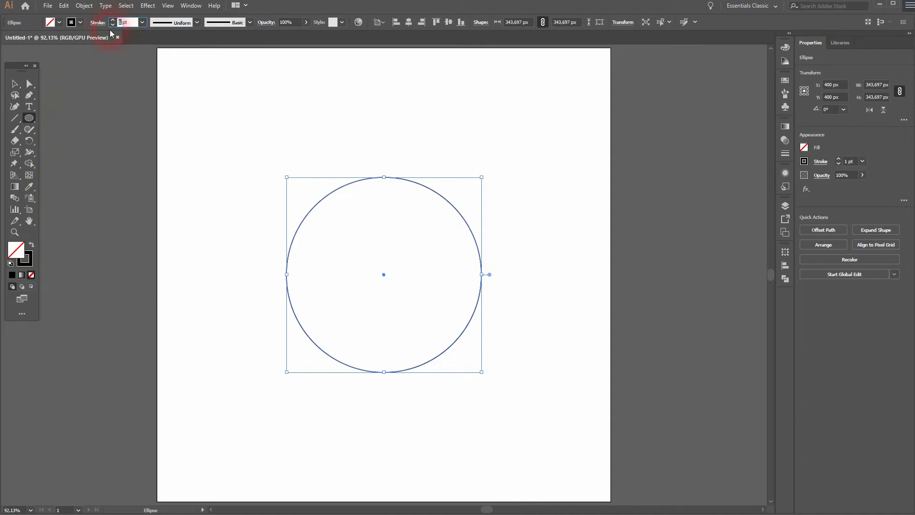
text(30)
key(Return)
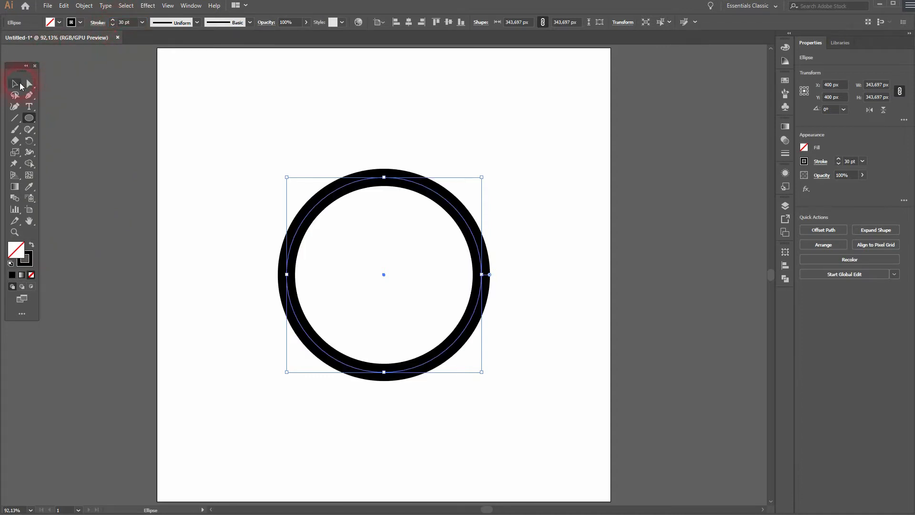
Set the circle's stroke weight to 35 pt and deselect it
click(125, 25)
text(35)
key(Return)
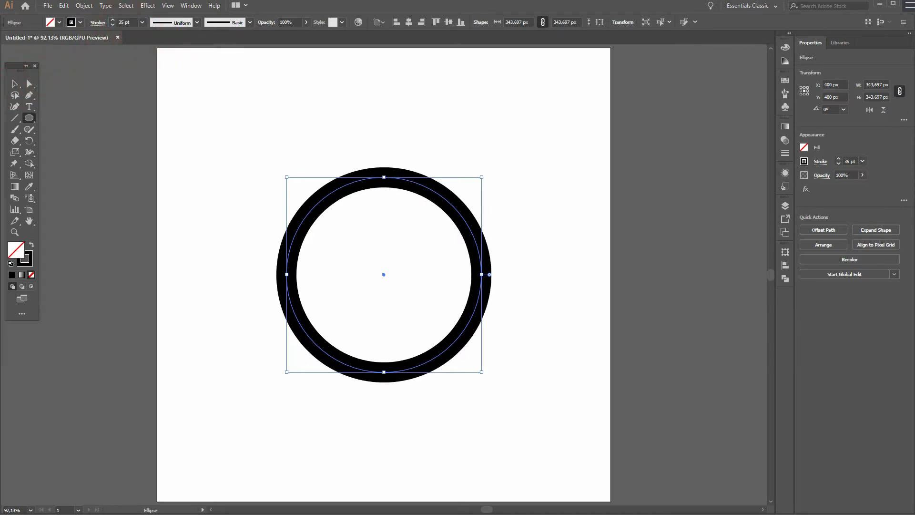
click(15, 84)
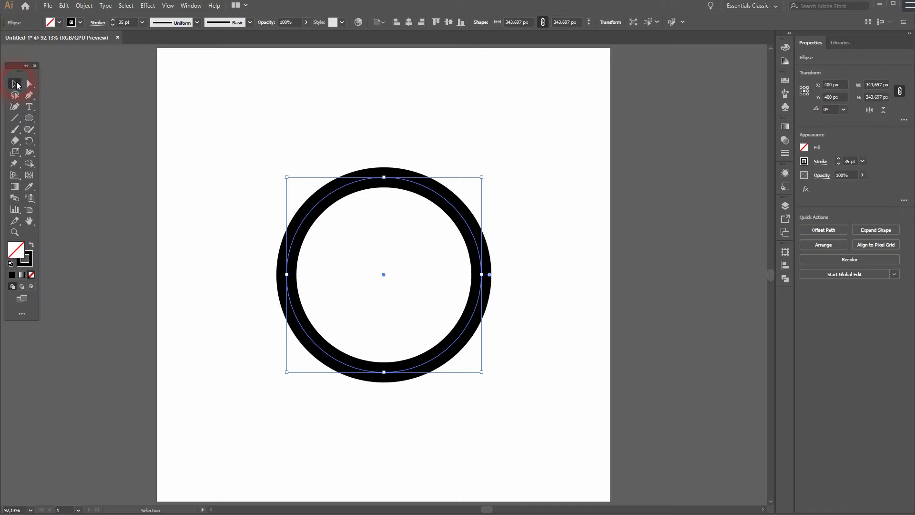
click(256, 262)
Draw a horizontal line about 506 px long with a 35 pt stroke across the upper half of the circle
click(15, 118)
drag(247, 235, 535, 237)
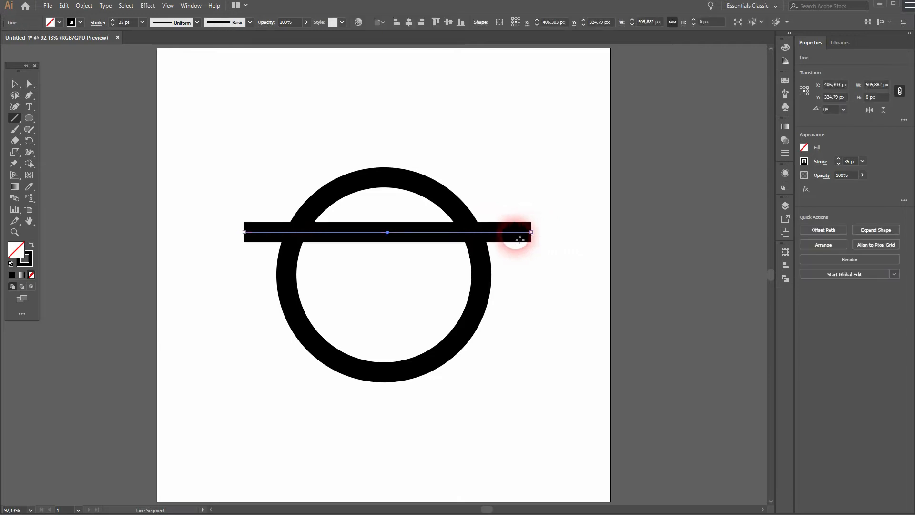
click(125, 22)
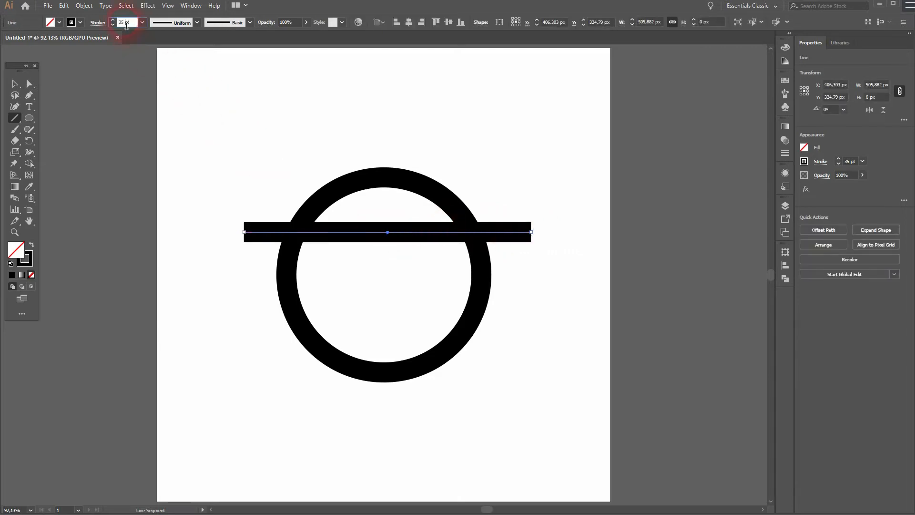
Duplicate the horizontal line directly below the original and nudge the copy up 6 px
click(15, 83)
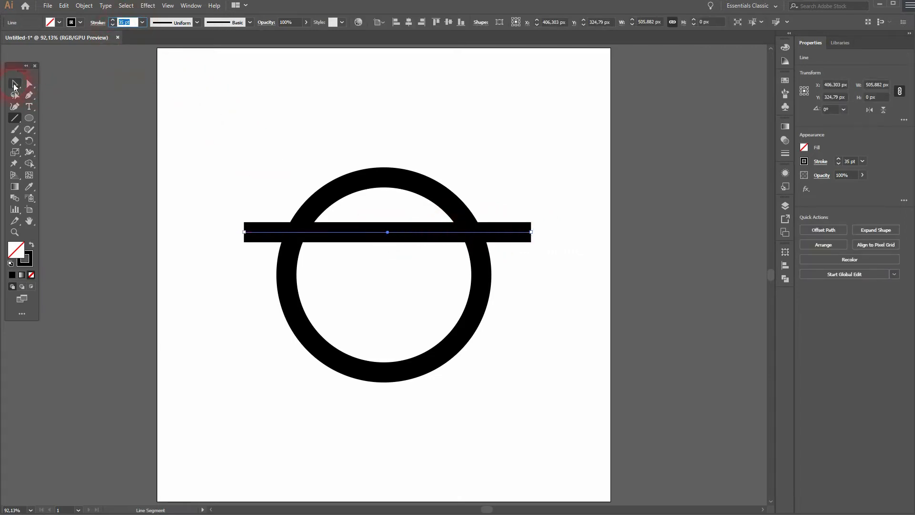
drag(431, 245, 419, 267)
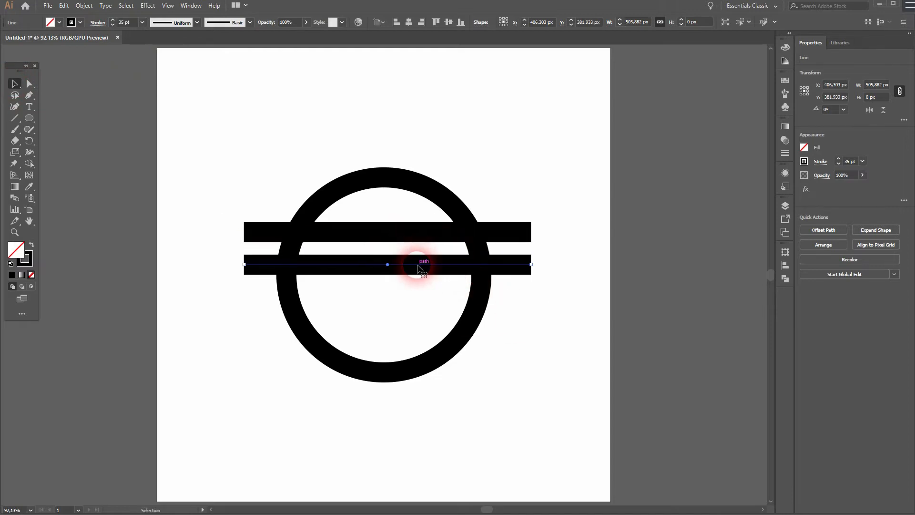
key(Up)
key(Up)
key(Up)
key(Up)
key(Up)
key(Up)
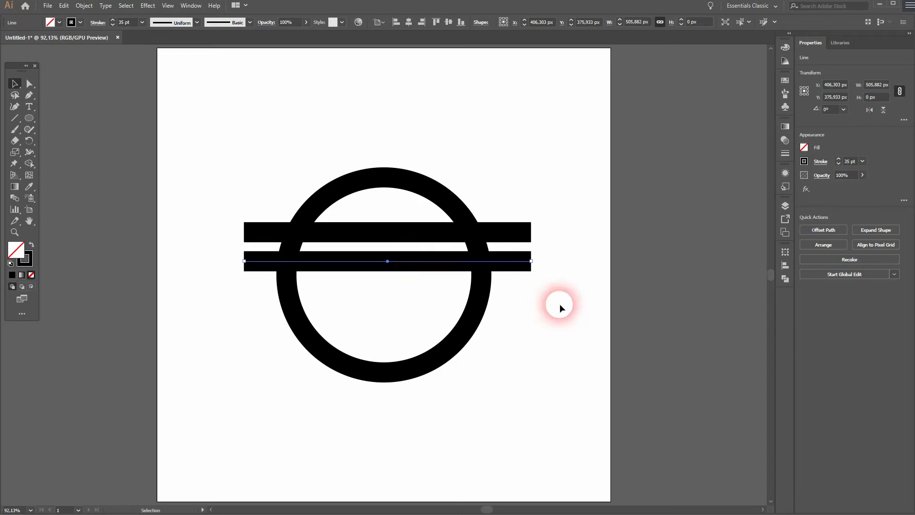
Make a copy of both horizontal lines and rotate the copied pair to 75°
shift+click(521, 232)
drag(520, 232, 388, 348)
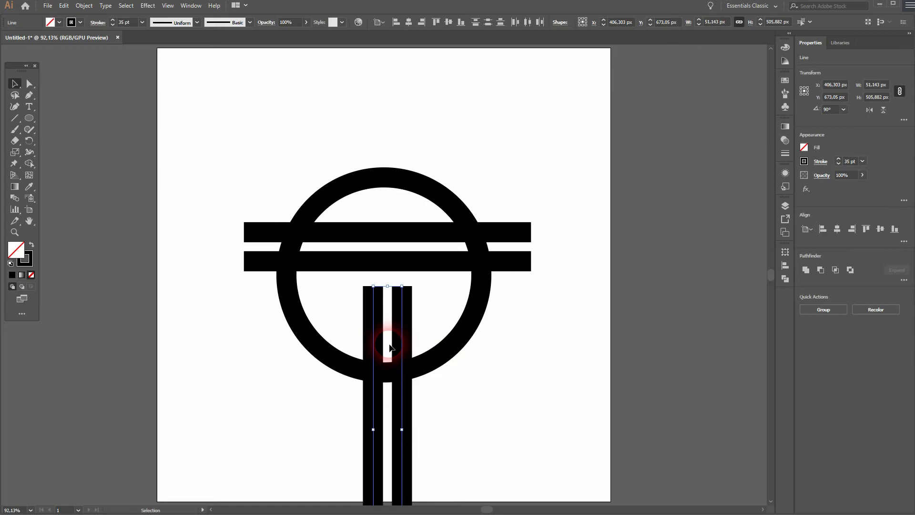
click(904, 140)
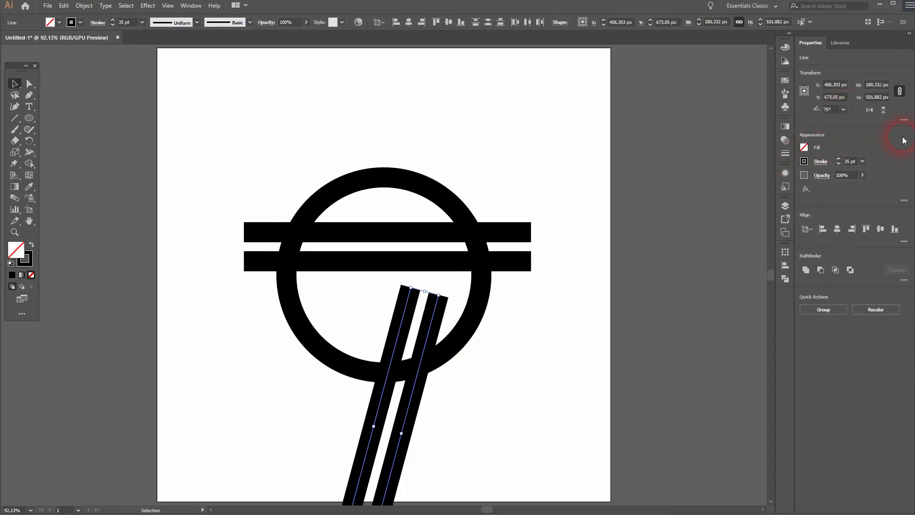
Move the slanted pair straight up across the circle, and duplicate one slanted line over the circle's left side
drag(391, 316, 400, 215)
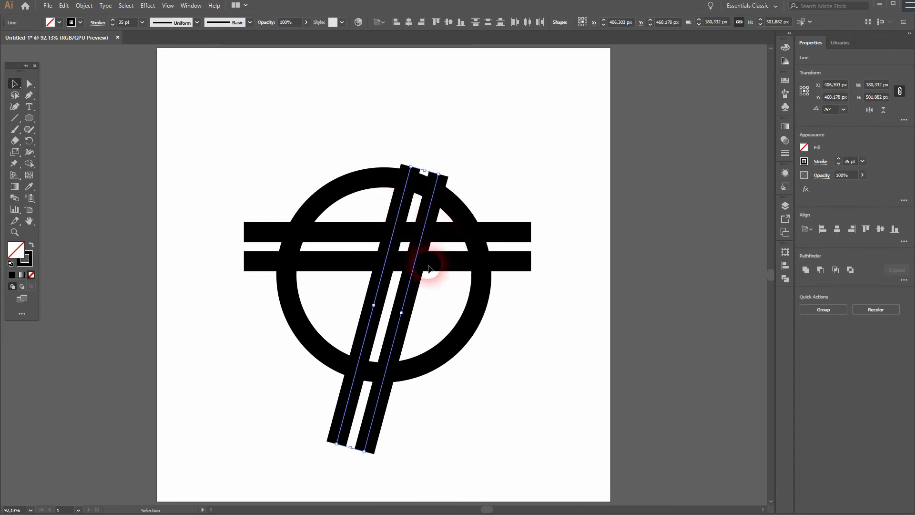
click(557, 417)
drag(372, 324, 306, 310)
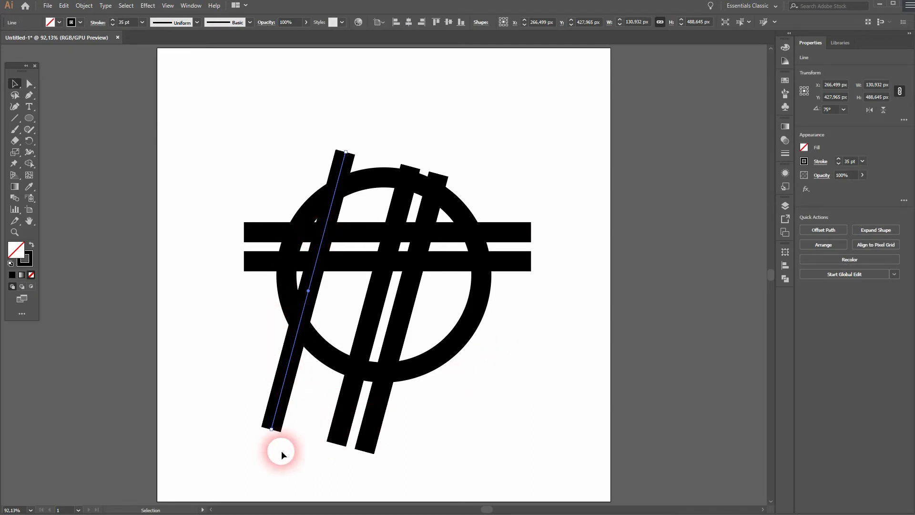
Select the circle and all the lines and expand their fills and strokes into shapes
drag(204, 471, 592, 128)
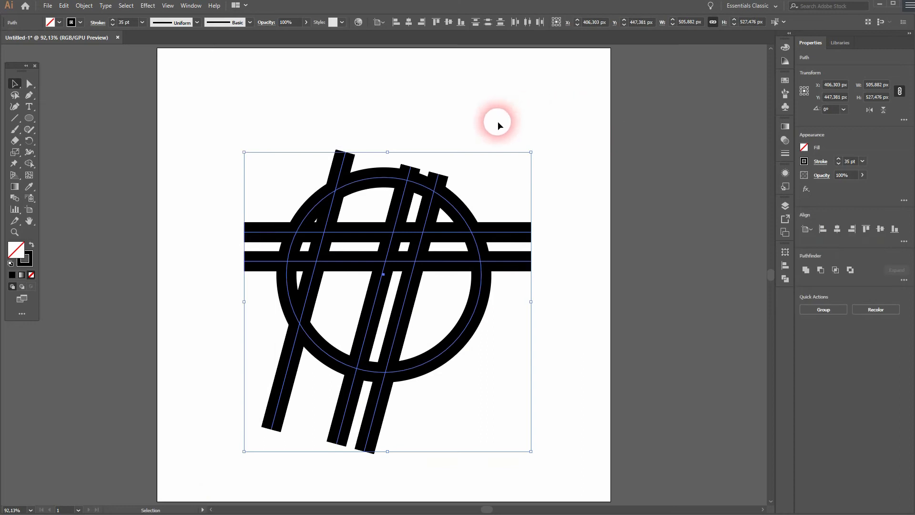
click(89, 9)
click(156, 119)
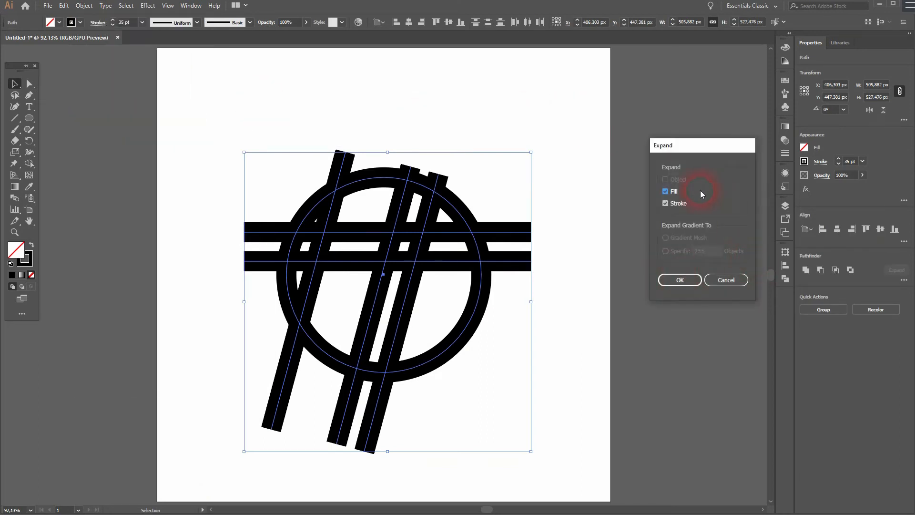
click(684, 280)
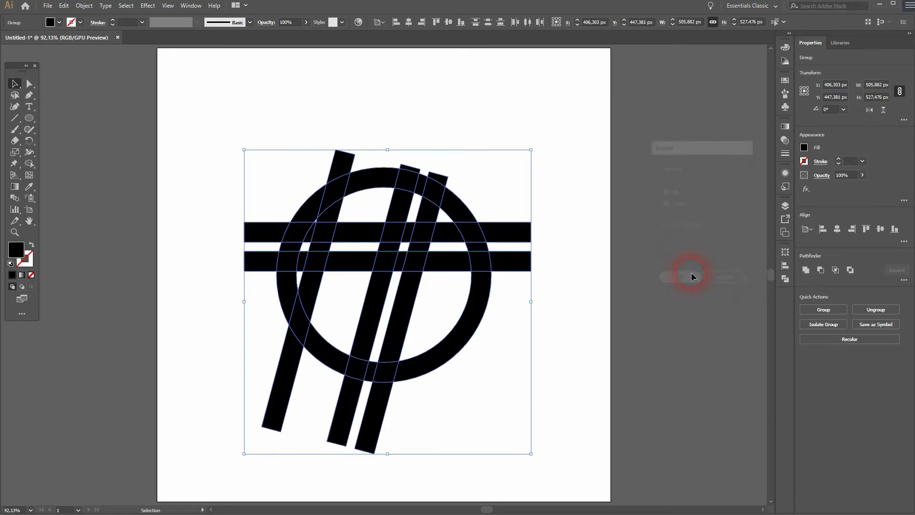
Remove the segments crossing the gap between the parallel bars with the Shape Builder, leaving a continuous double-7 gap
drag(25, 163, 58, 164)
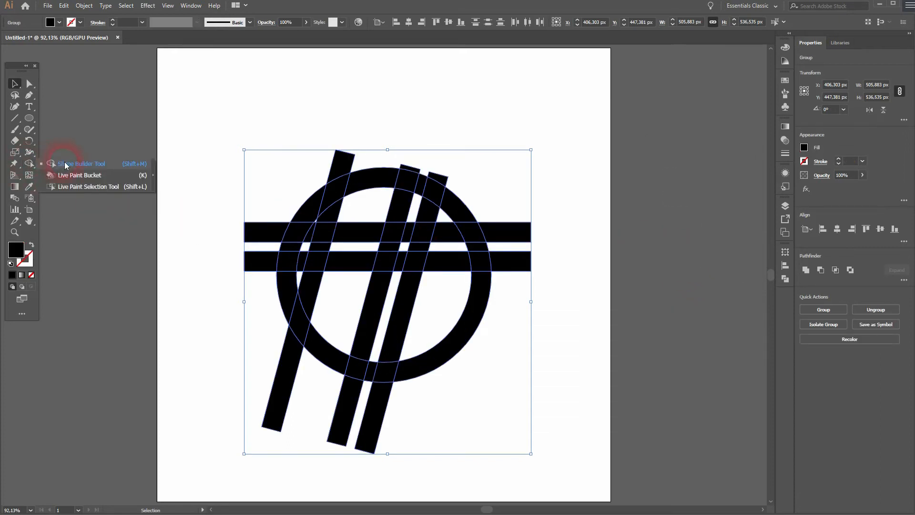
scroll(367, 373, up, 2)
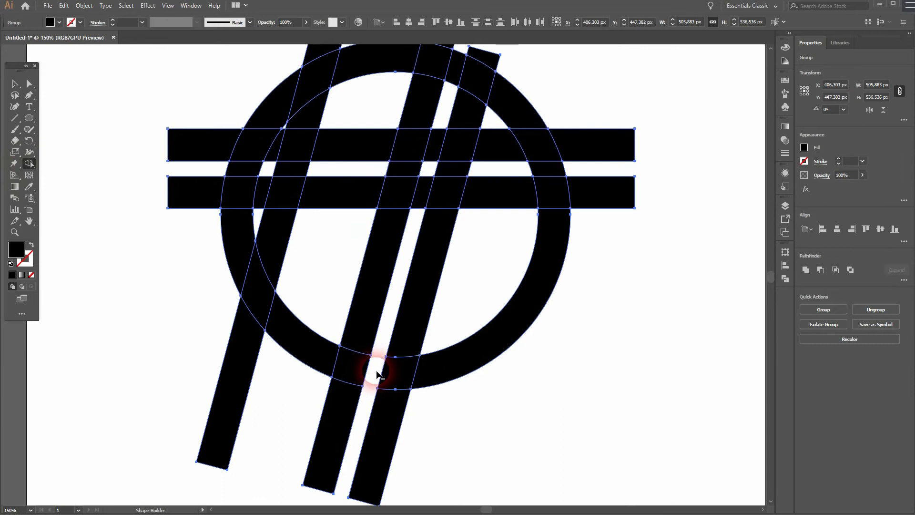
alt+click(424, 186)
alt+click(411, 170)
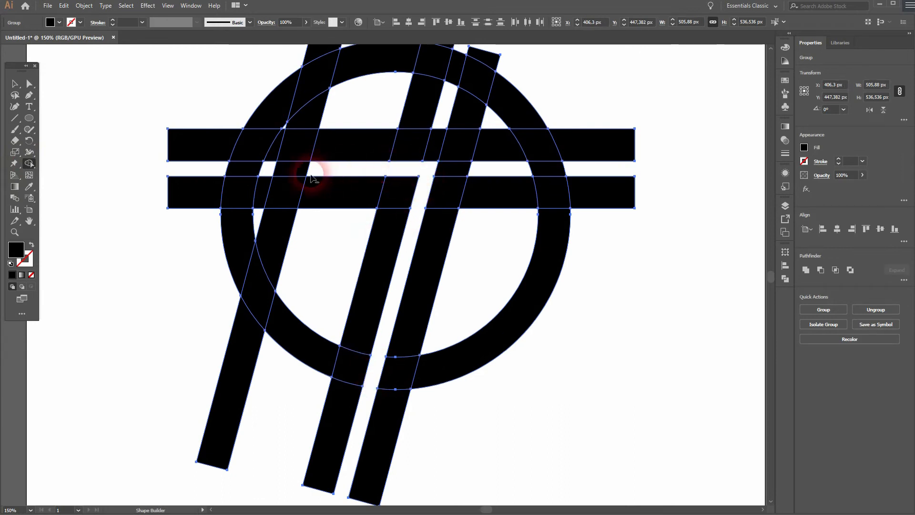
alt+click(300, 171)
Remove the bar parts extending below and to the right of the double 7, and the slanted pieces above it inside the ring
mouse_move(439, 465)
mouse_down()
mouse_move(293, 426)
mouse_move(207, 380)
mouse_up()
mouse_move(616, 227)
mouse_down()
mouse_move(618, 168)
mouse_move(599, 106)
mouse_up()
alt+click(504, 146)
alt+click(499, 195)
alt+click(467, 119)
alt+click(426, 103)
drag(468, 251, 611, 291)
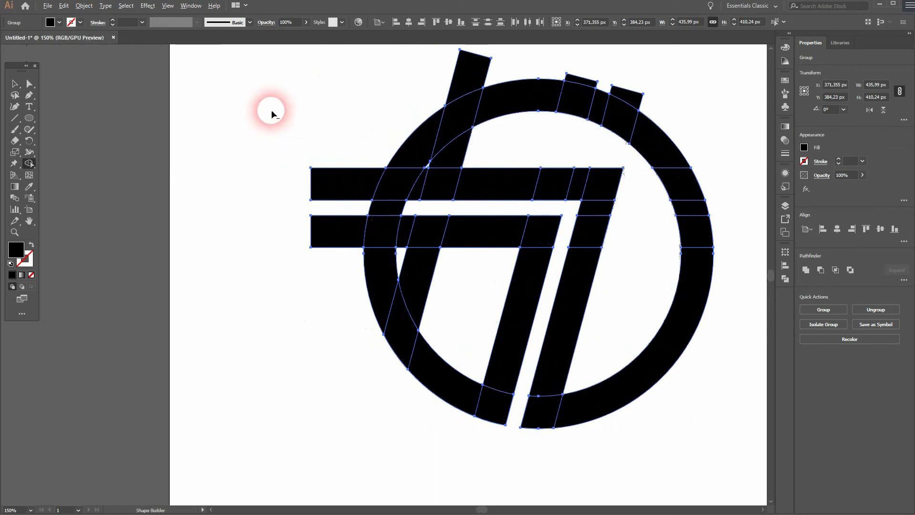
Remove the remaining bar ends that stick out beyond the ring on its left side and top
drag(349, 154, 345, 233)
alt+click(453, 75)
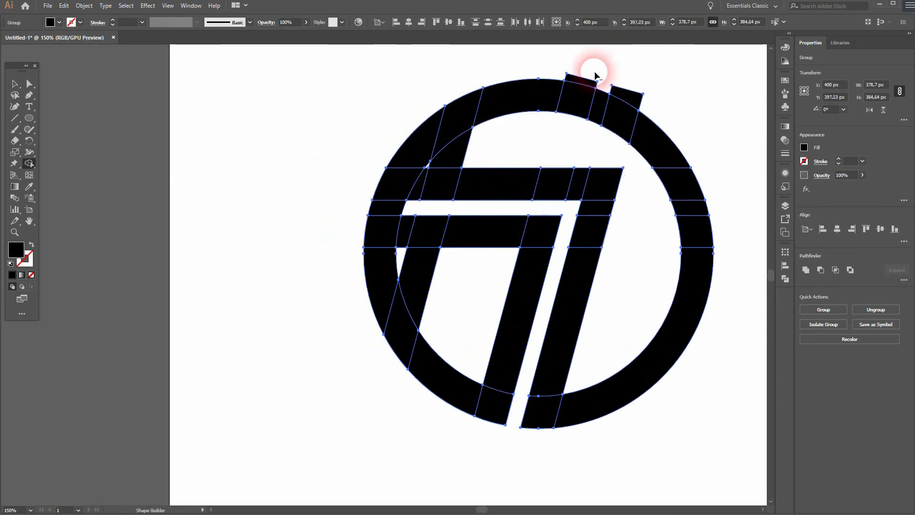
alt+click(590, 84)
alt+click(626, 95)
Remove the leftover pieces of the left slanted bar and the segments joining the double 7's horizontal bars to the ring
alt+click(454, 163)
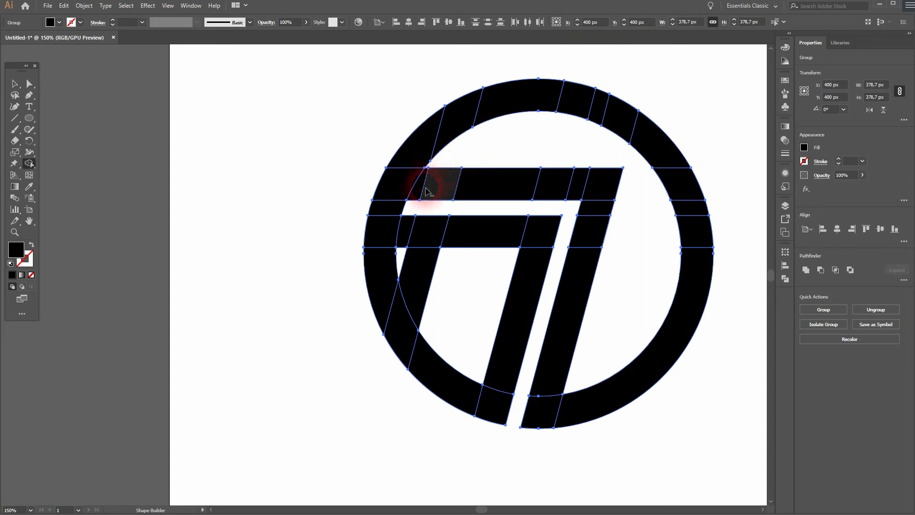
alt+click(416, 191)
alt+click(406, 228)
alt+click(423, 275)
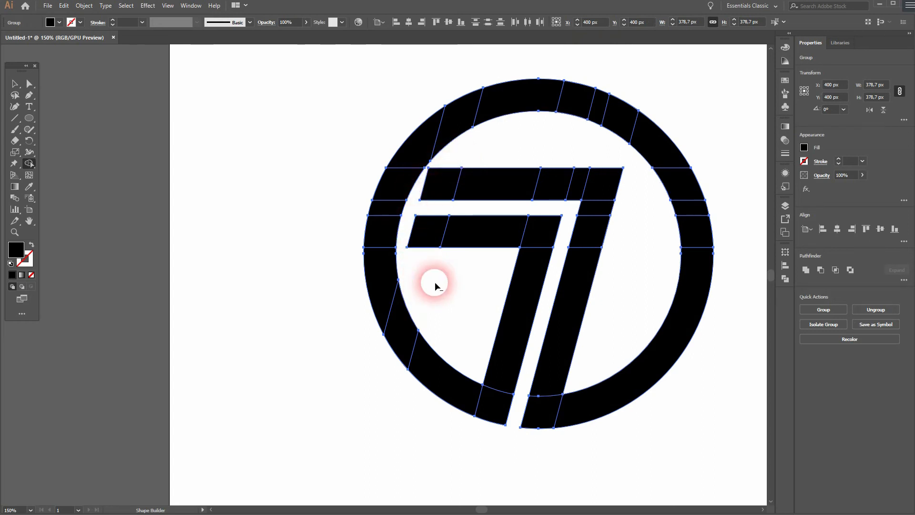
Try shortening both horizontal bars by removing their slanted left end segments, and check the whole logo unselected
alt+click(412, 243)
alt+click(442, 189)
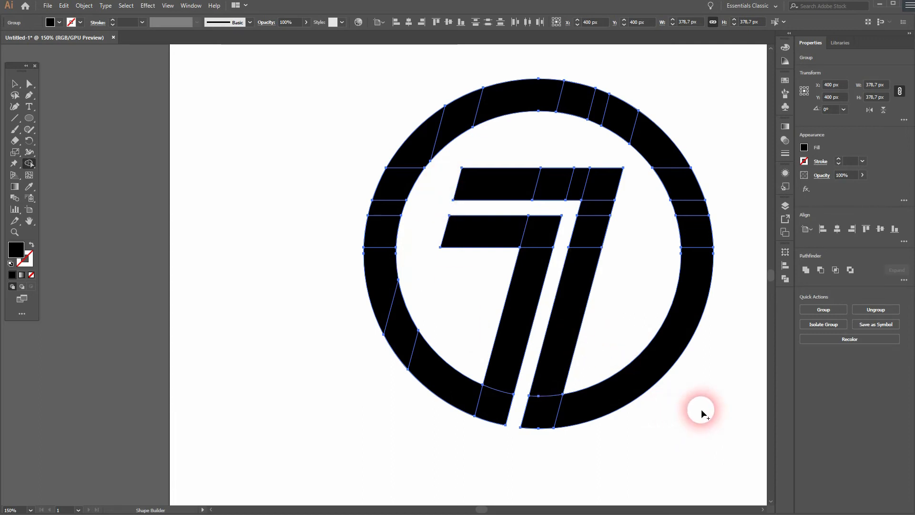
key(ctrl+shift+a)
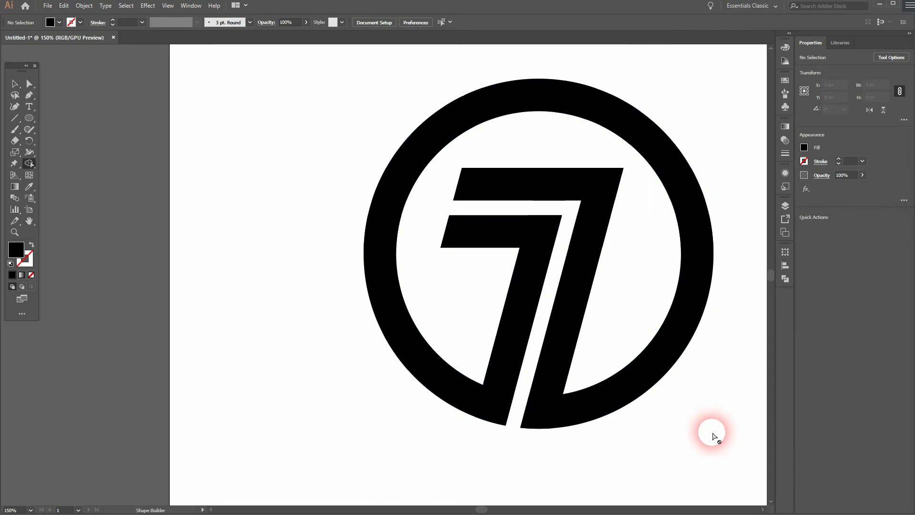
key(ctrl+0)
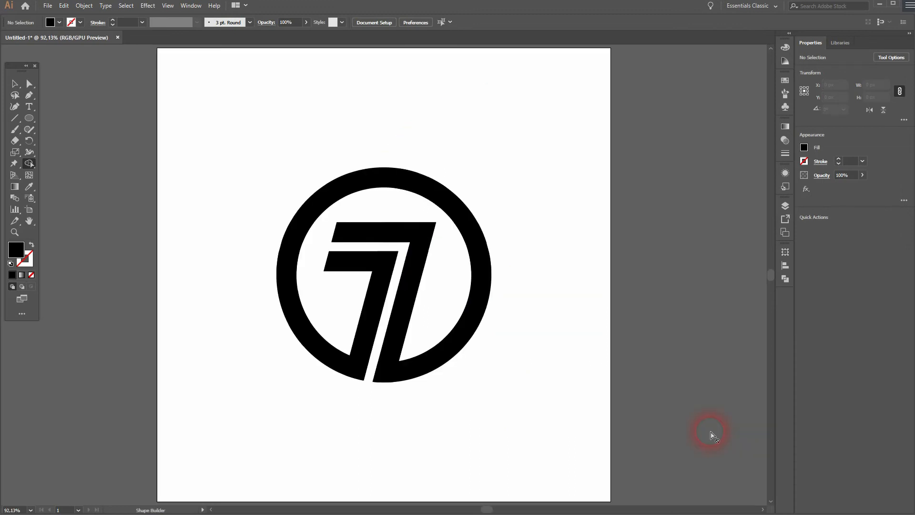
key(ctrl+a)
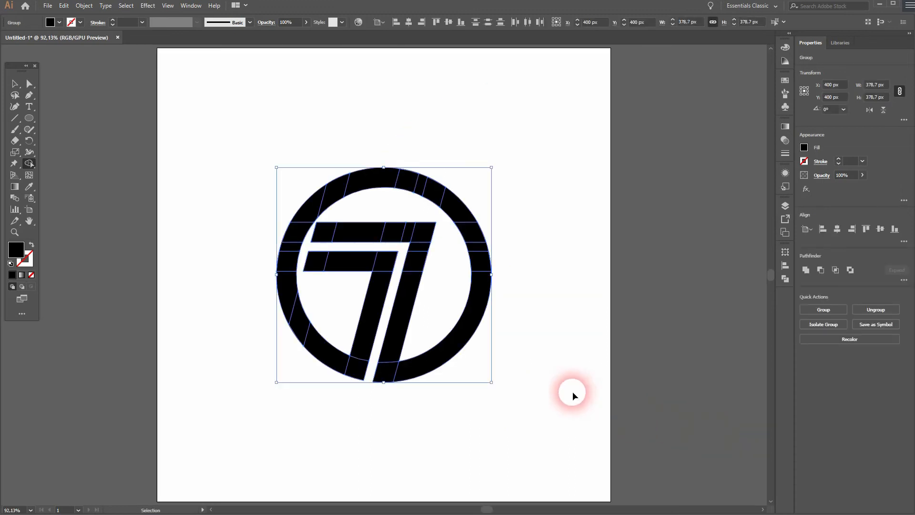
ctrl+click(573, 392)
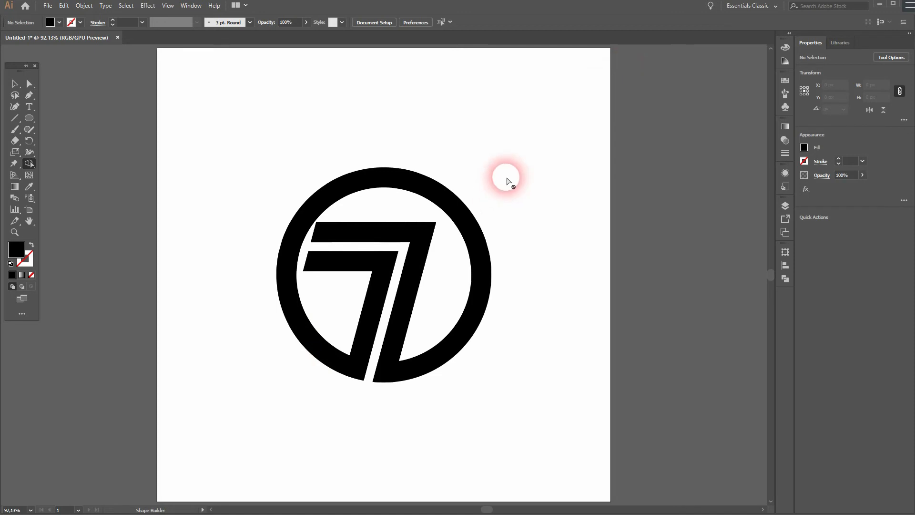
Select the whole logo and remove the slanted left end segments of both horizontal bars with the Shape Builder
key(v)
key(ctrl+a)
click(29, 165)
alt+click(326, 260)
Merge the remaining segments of the double 7 and the ring into one solid shape
mouse_move(363, 239)
mouse_down()
mouse_move(418, 241)
mouse_move(418, 260)
mouse_move(392, 370)
mouse_move(402, 372)
mouse_move(361, 368)
mouse_move(364, 351)
mouse_move(341, 360)
mouse_up()
drag(381, 280, 362, 261)
mouse_move(320, 339)
mouse_down()
mouse_move(284, 306)
mouse_move(288, 241)
mouse_move(310, 206)
mouse_move(372, 173)
mouse_move(408, 178)
mouse_move(444, 202)
mouse_move(469, 232)
mouse_move(481, 284)
mouse_up()
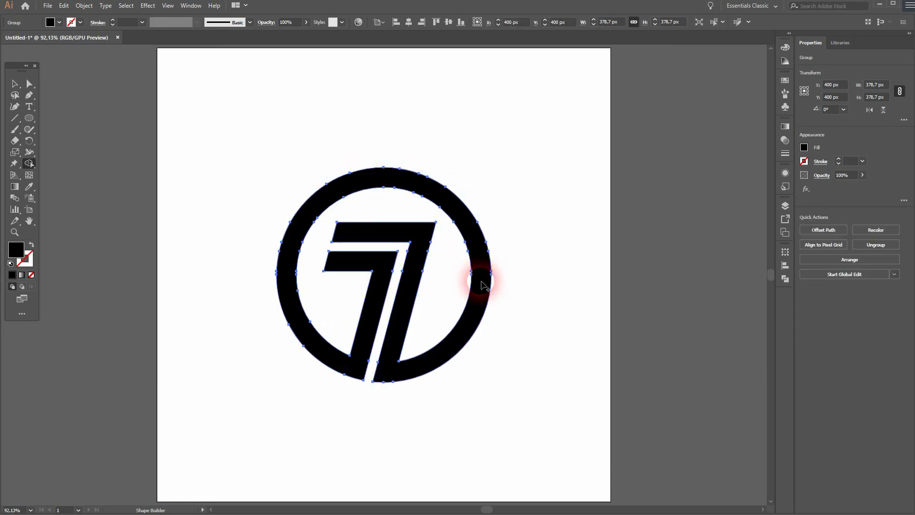
Fill the merged logo with a medium blue swatch and deselect it
click(13, 84)
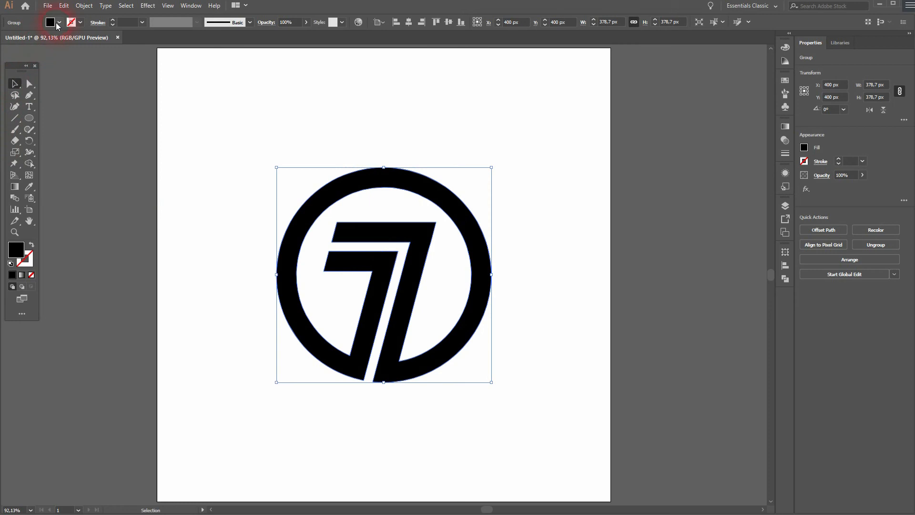
click(57, 22)
click(45, 58)
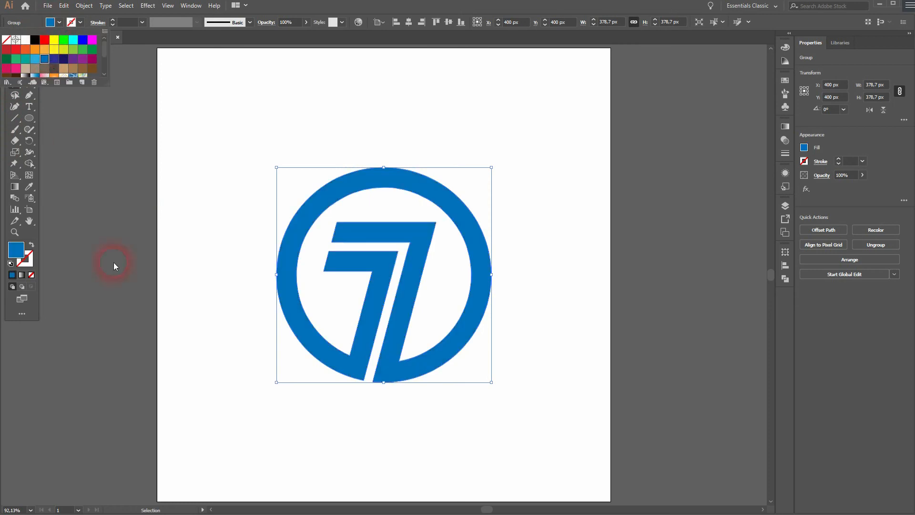
click(262, 447)
click(574, 367)
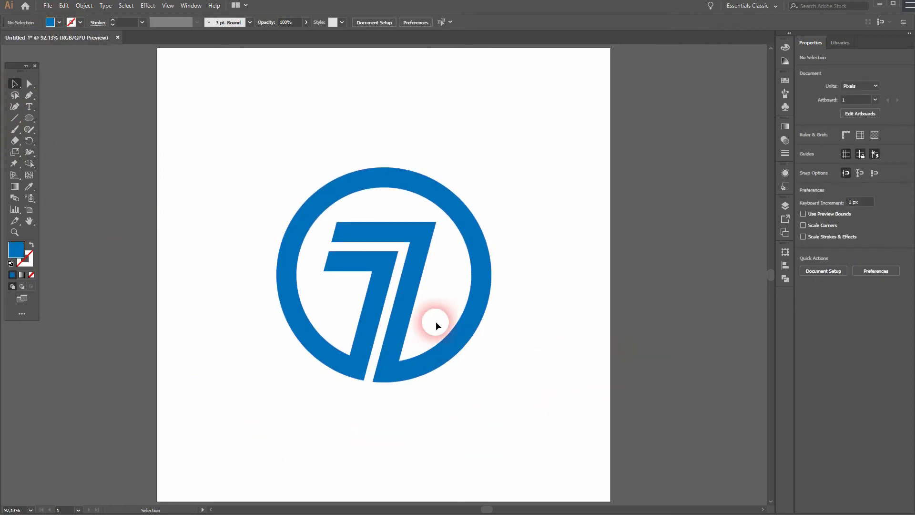
Lengthen both horizontal bars of the double 7 by moving their four left-end anchor points slightly outward toward the ring, and deselect the logo
scroll(336, 231, up, 2)
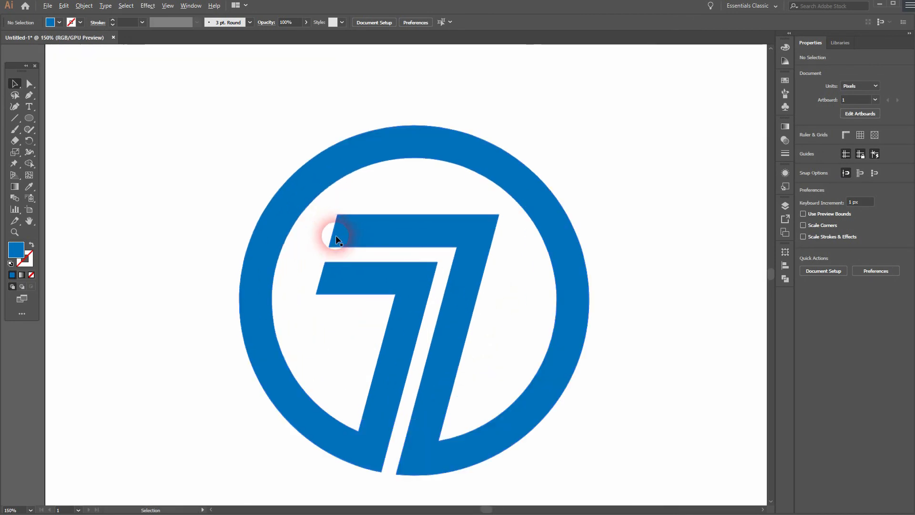
click(29, 83)
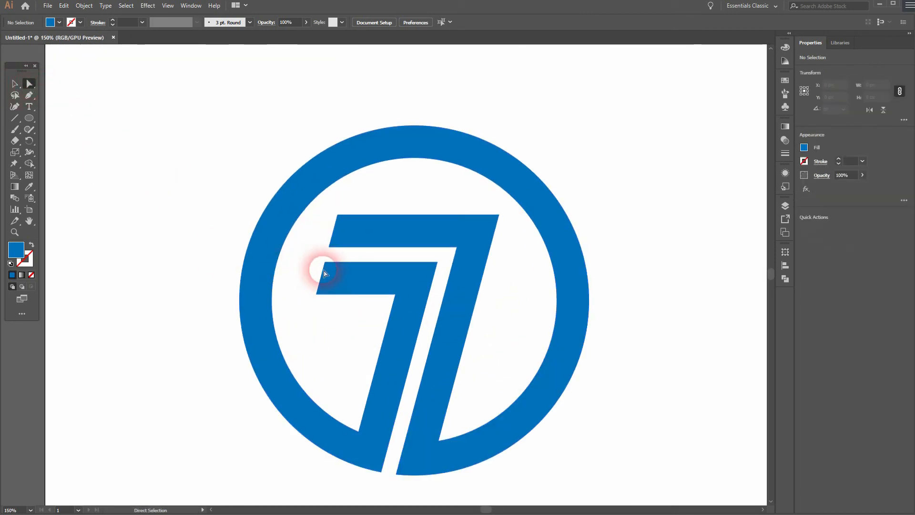
click(330, 247)
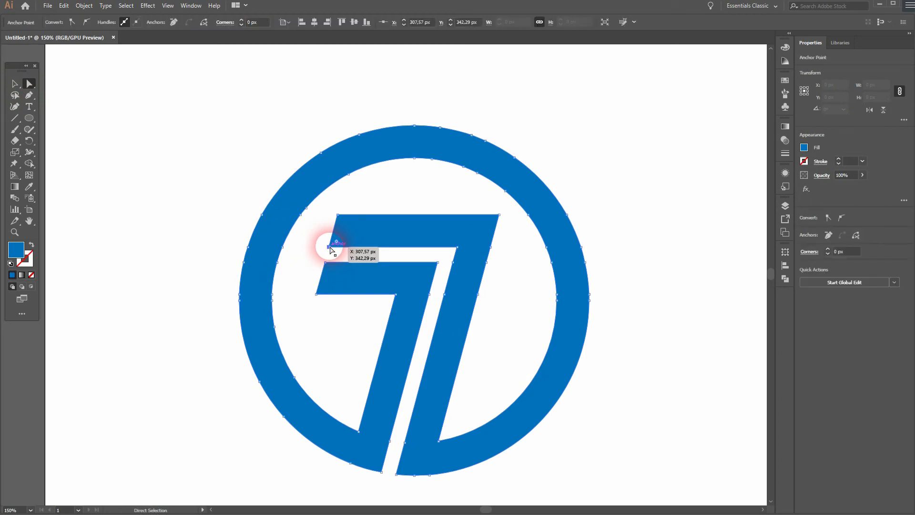
shift+click(337, 215)
shift+click(326, 262)
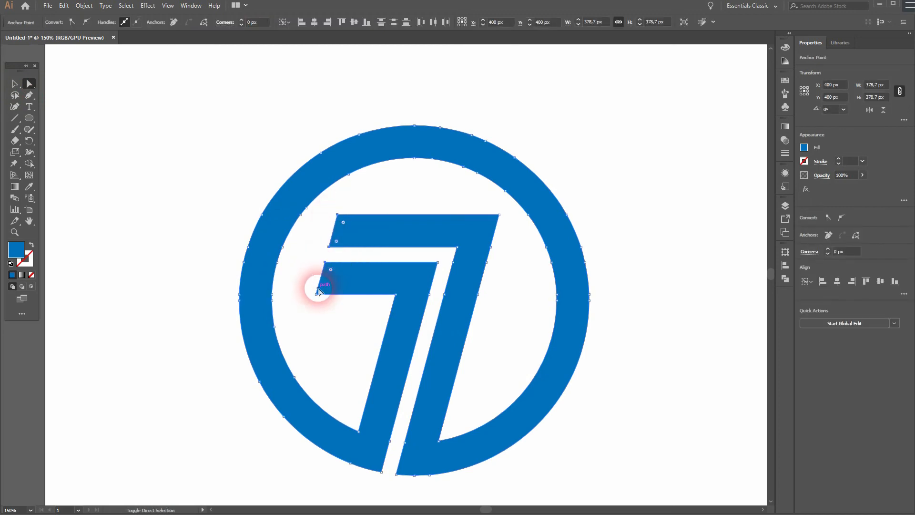
mouse_move(315, 295)
mouse_down()
mouse_move(284, 295)
mouse_move(298, 299)
mouse_up()
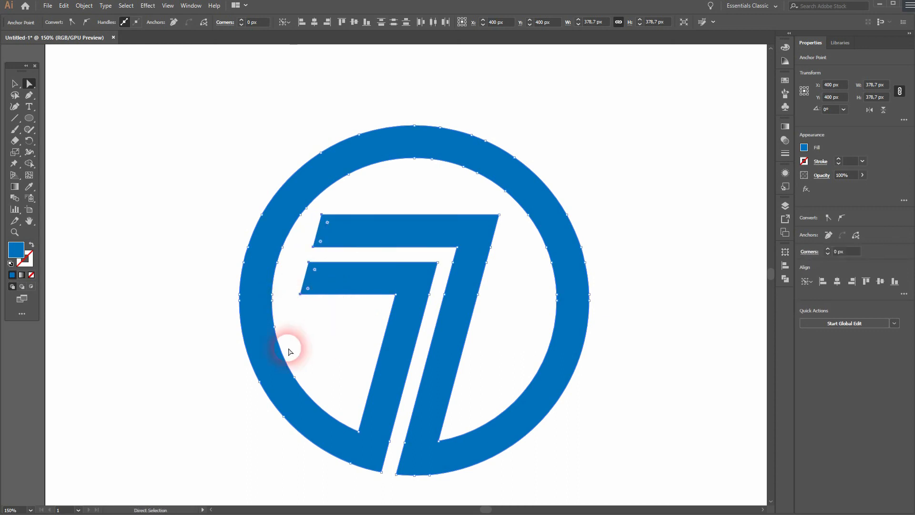
ctrl+click(165, 380)
key(ctrl+0)
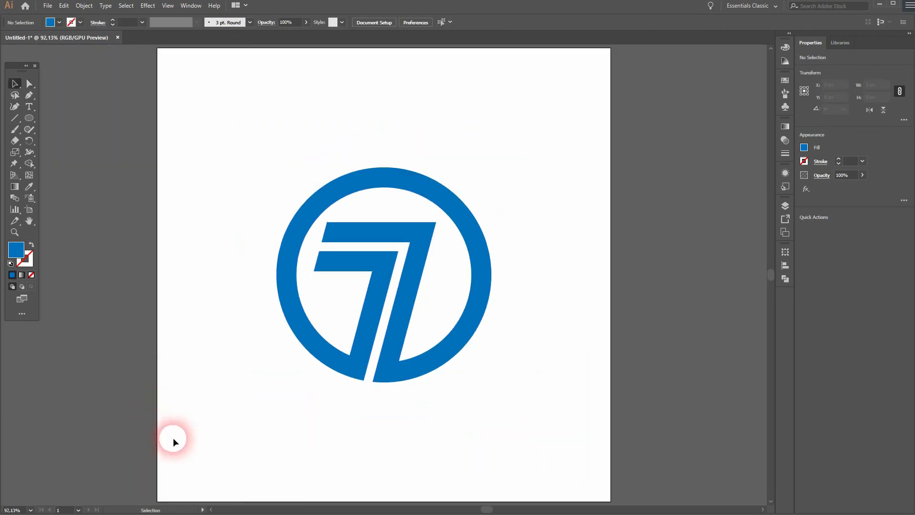
Select the whole logo to check its overall extent and deselect it
key(v)
drag(210, 424, 564, 171)
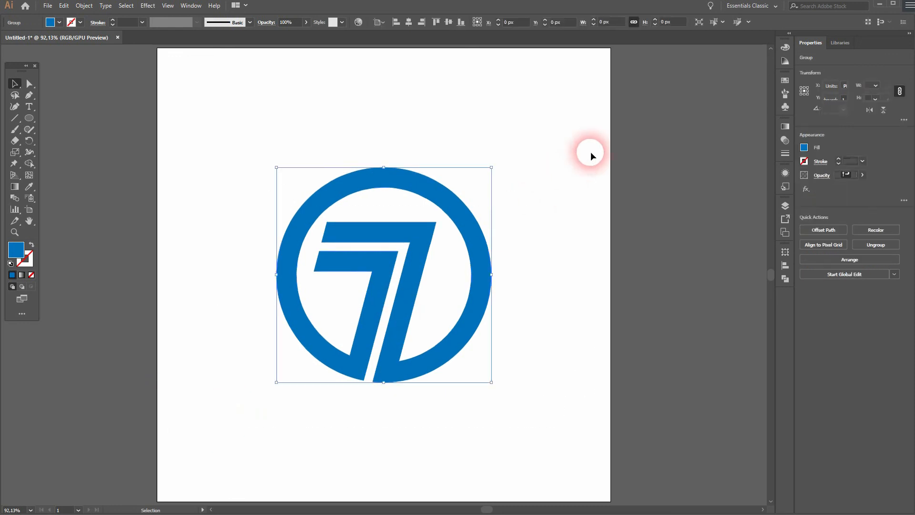
click(577, 223)
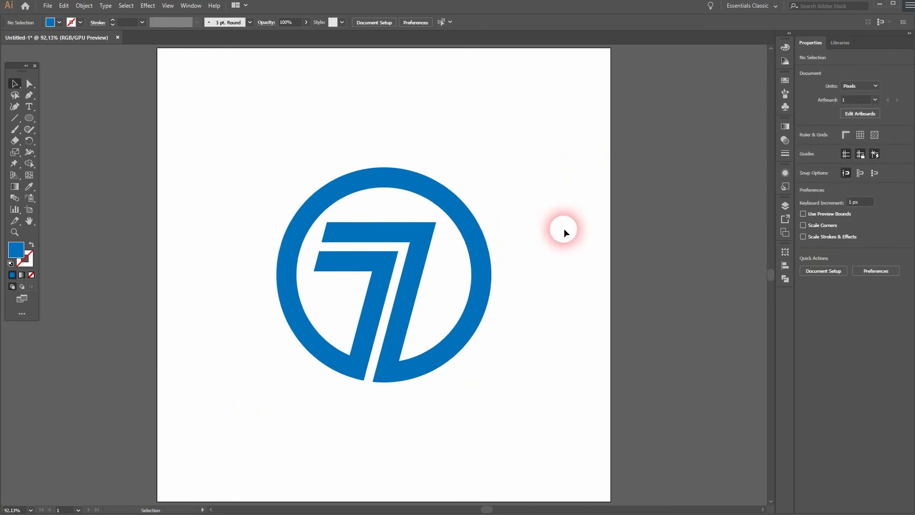